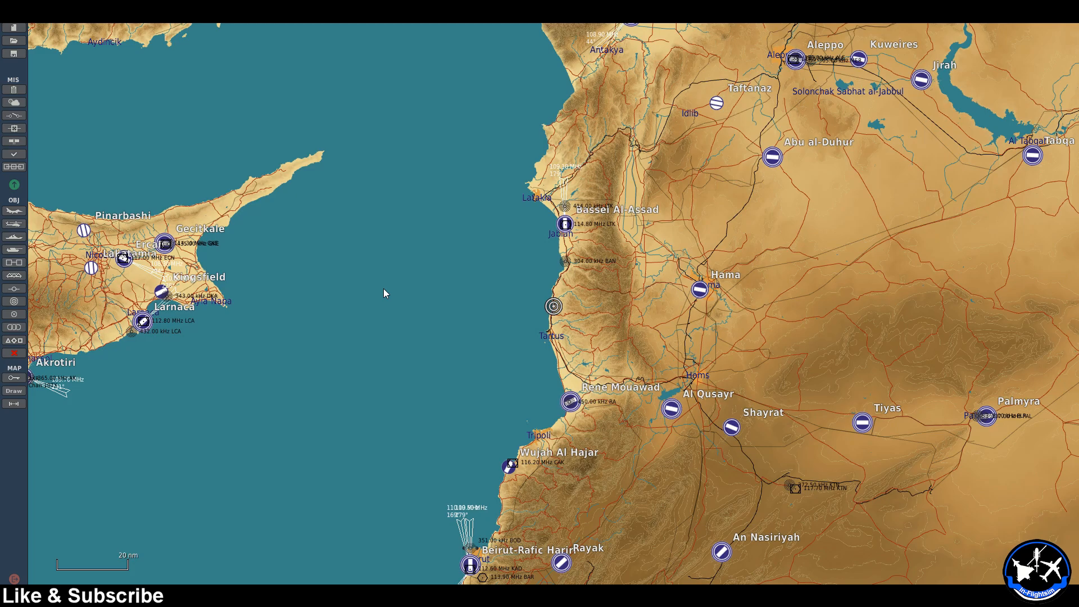
- Place a USA F-16CM bl.50 airplane group over the sea southeast of Larnaca and set its skill to Player
right_click_drag(318, 345, 380, 259)
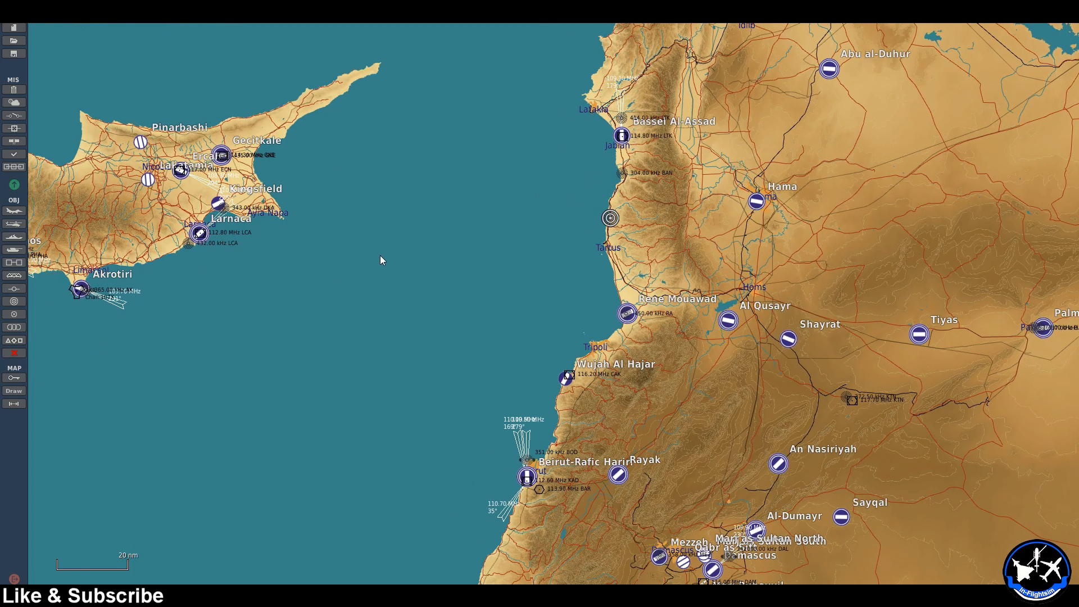
left_click(14, 212)
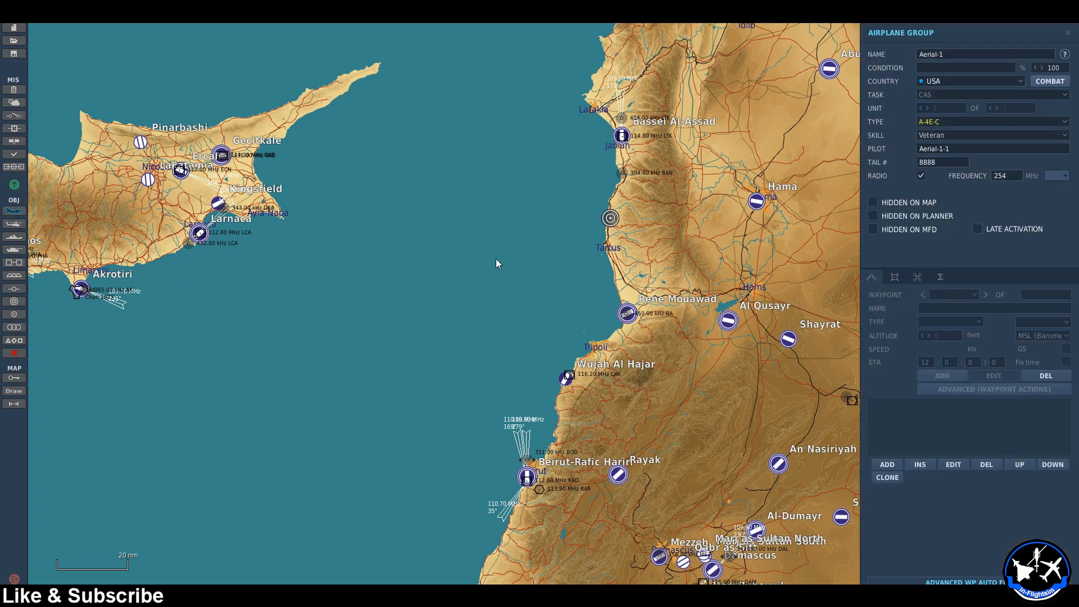
left_click(1002, 125)
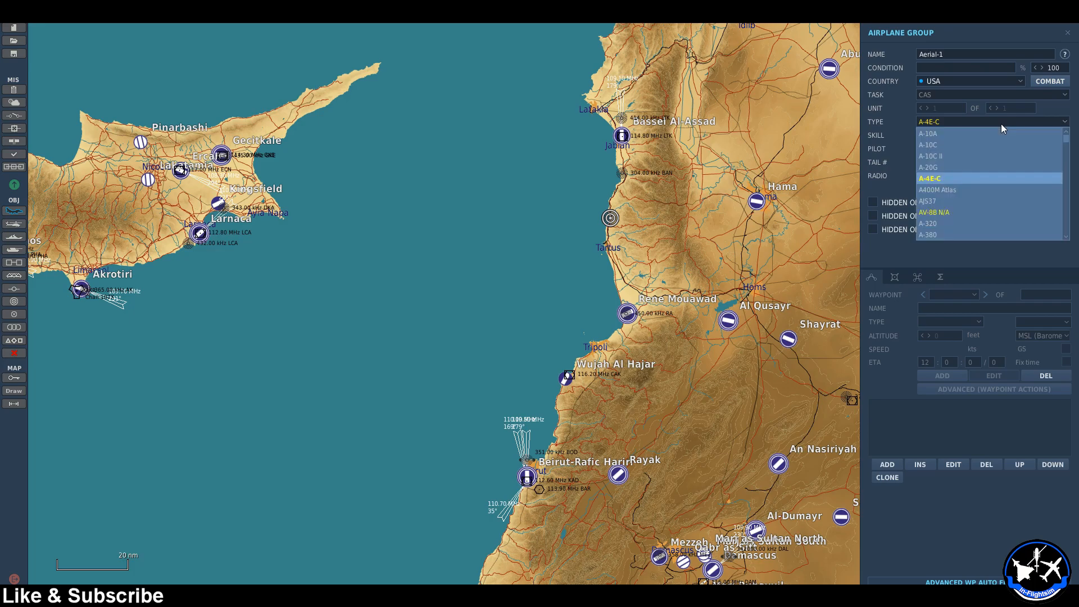
scroll(972, 213, "down", 5)
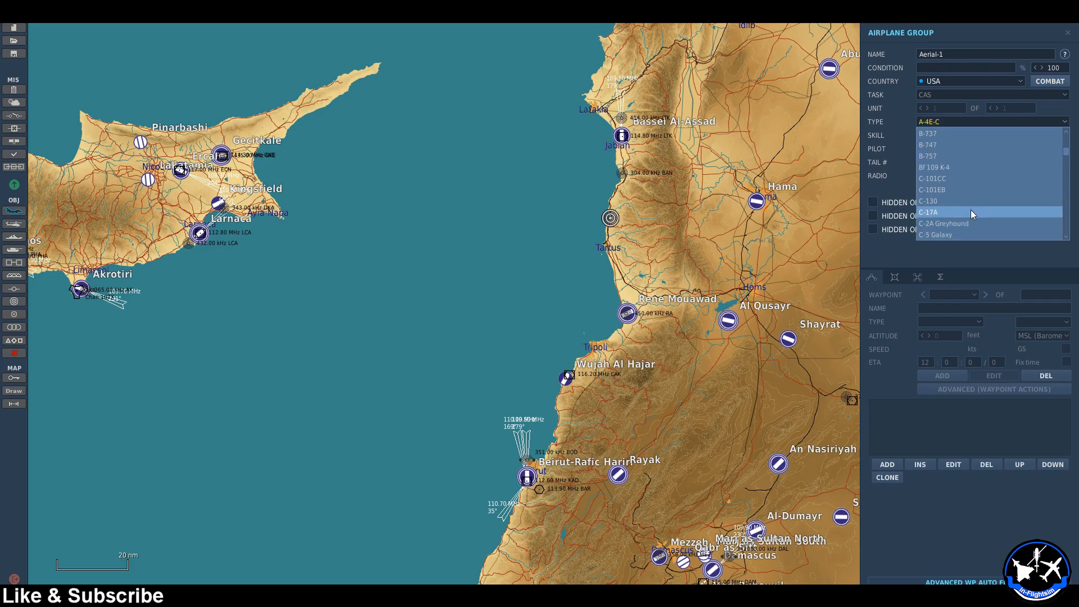
scroll(971, 213, "down", 3)
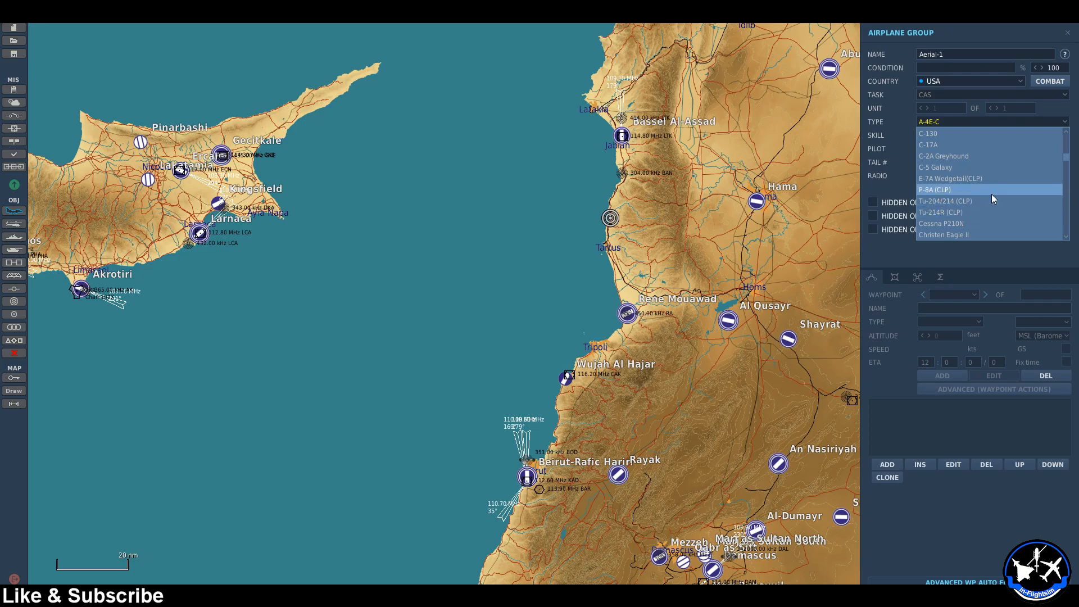
scroll(991, 195, "down", 3)
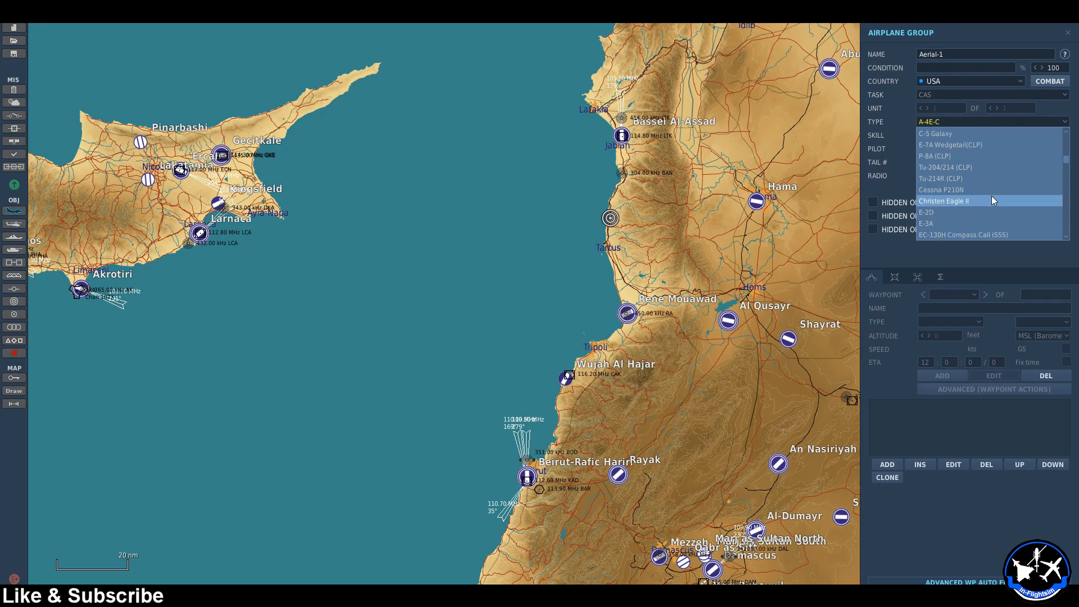
scroll(985, 211, "up", 3)
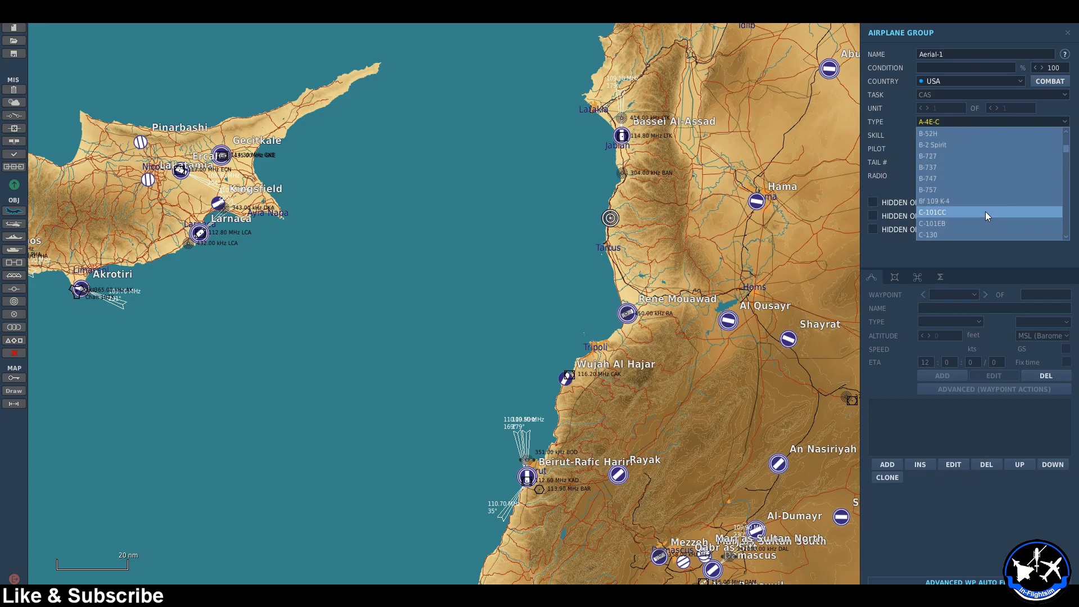
scroll(986, 212, "down", 5)
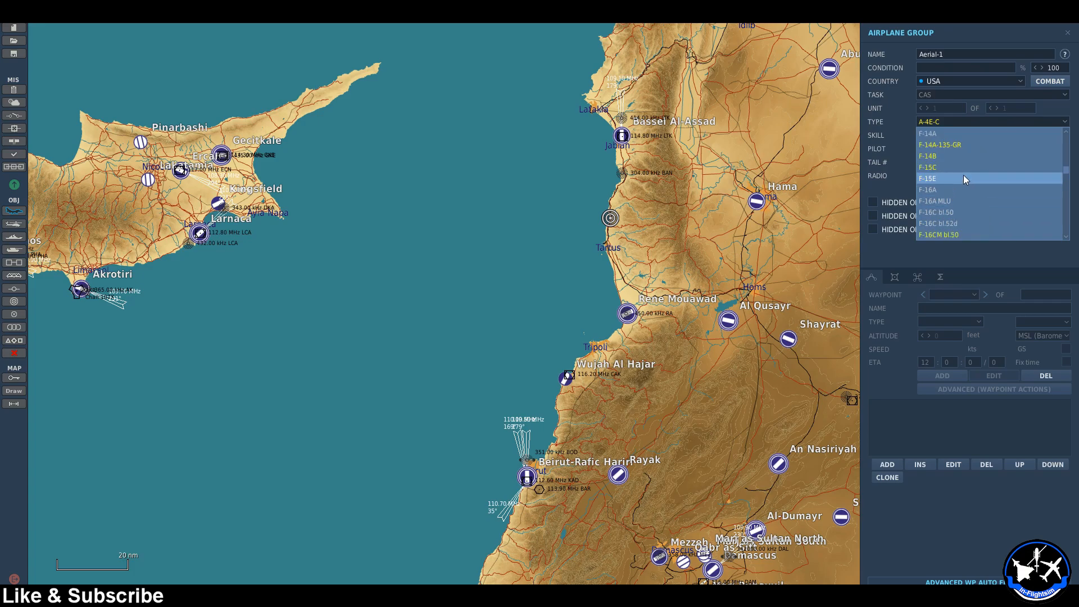
left_click(980, 234)
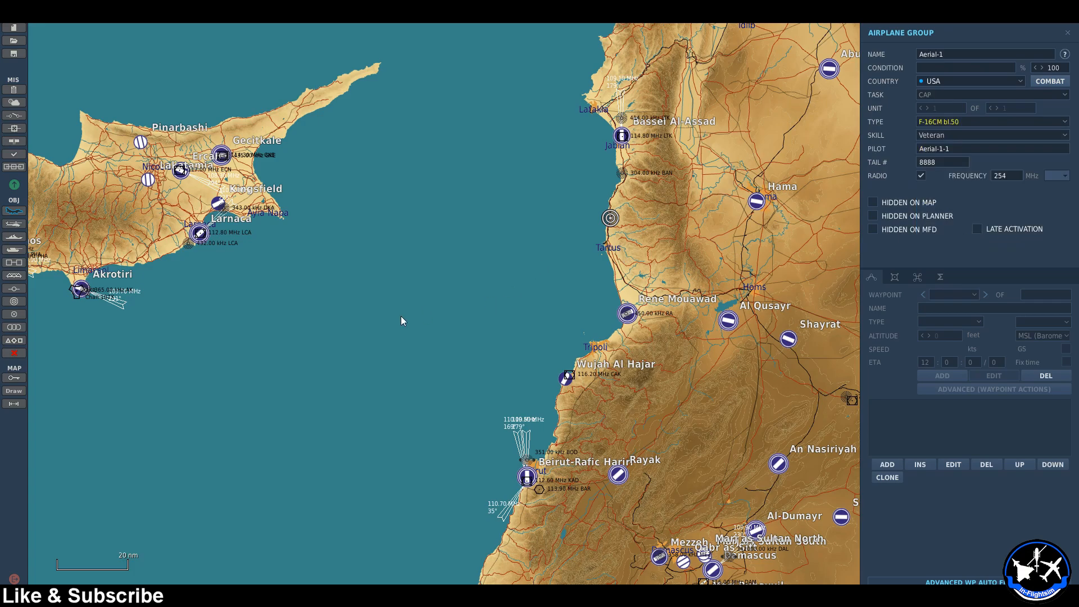
left_click(321, 354)
left_click(954, 135)
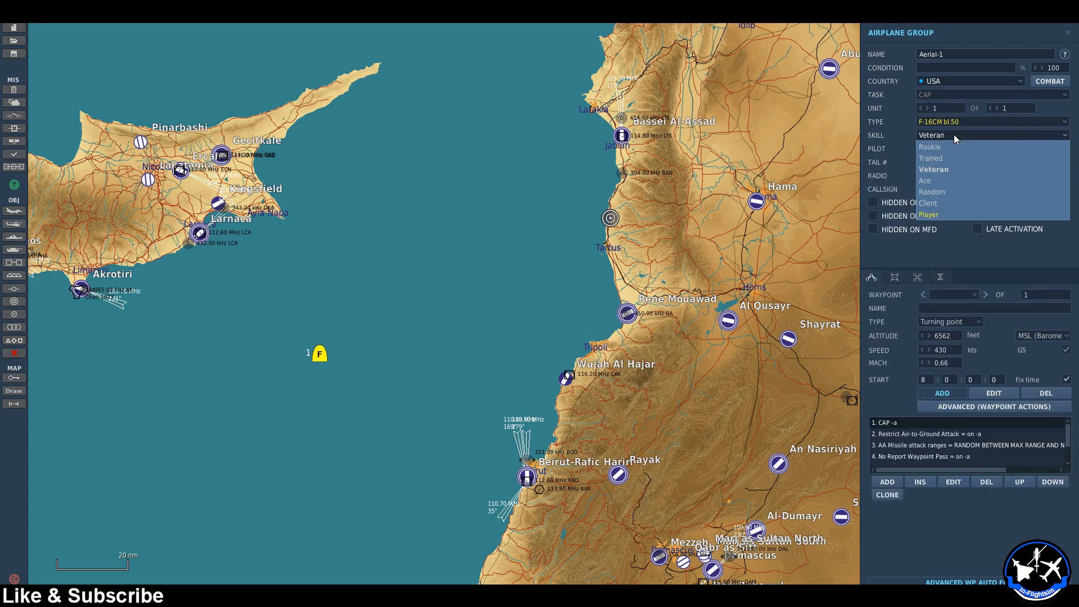
left_click(942, 214)
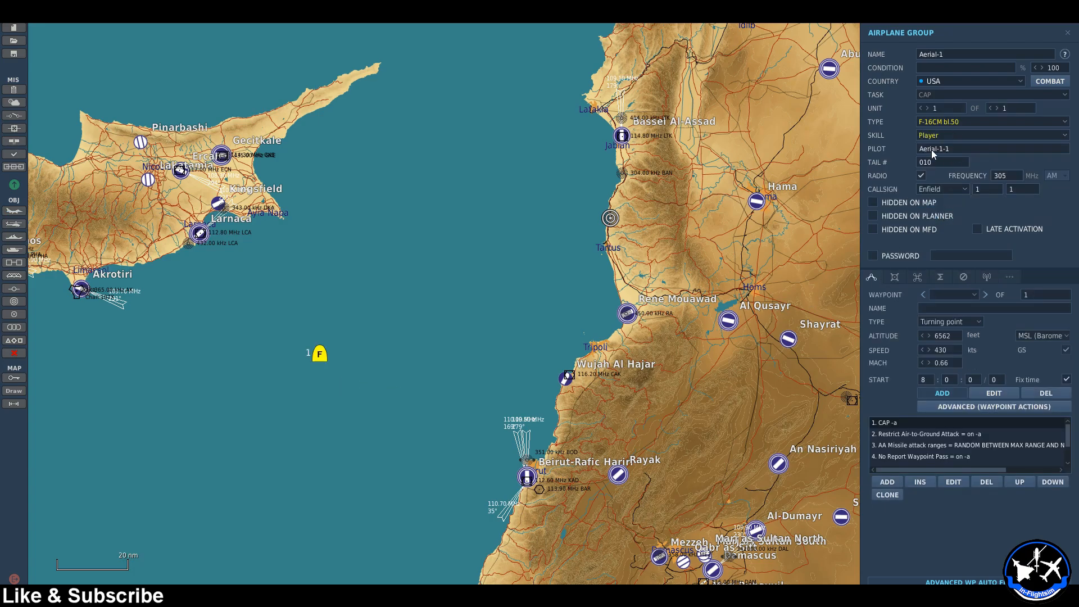
- Add one waypoint to the player's F-16, a short distance north-northeast of the aircraft over the sea
left_click(369, 342)
left_click(320, 354)
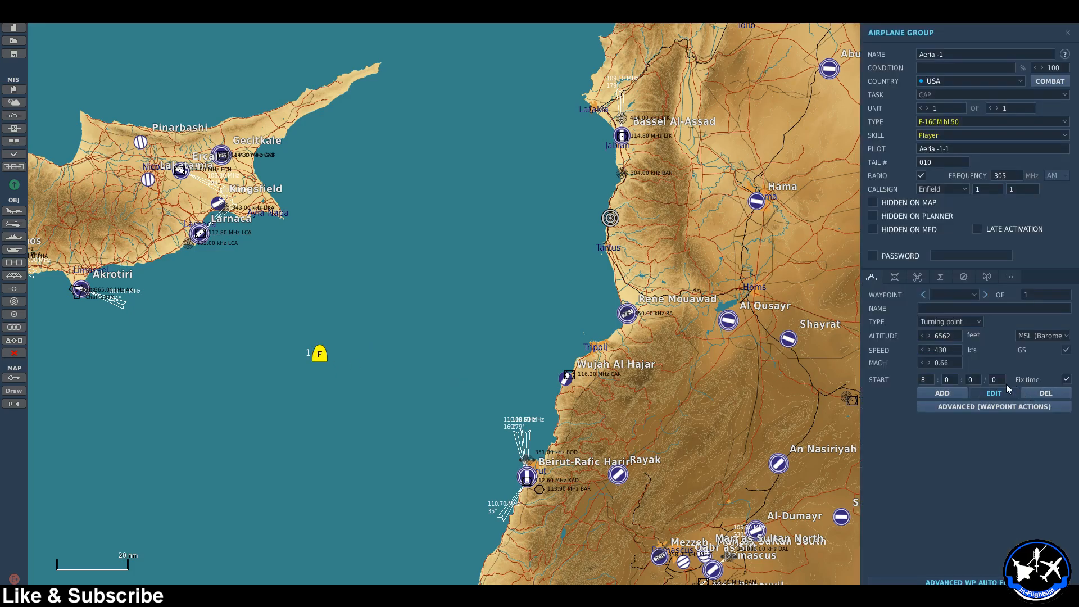
left_click(950, 393)
left_click(356, 261)
left_click(441, 290)
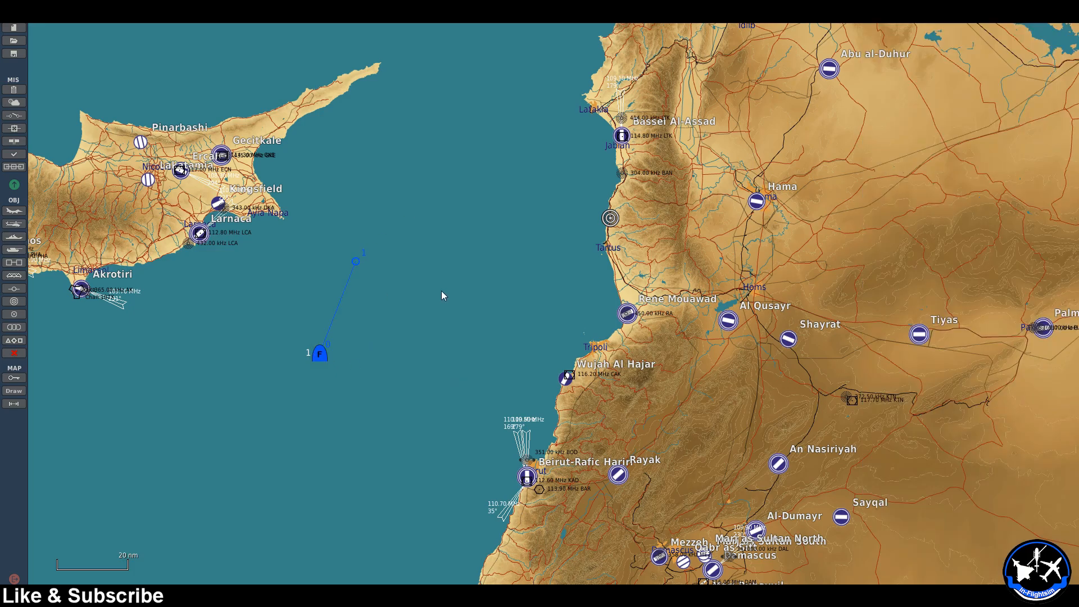
- Place a second USA F-16CM bl.50 group with Veteran skill just east of the player's aircraft
left_click(10, 212)
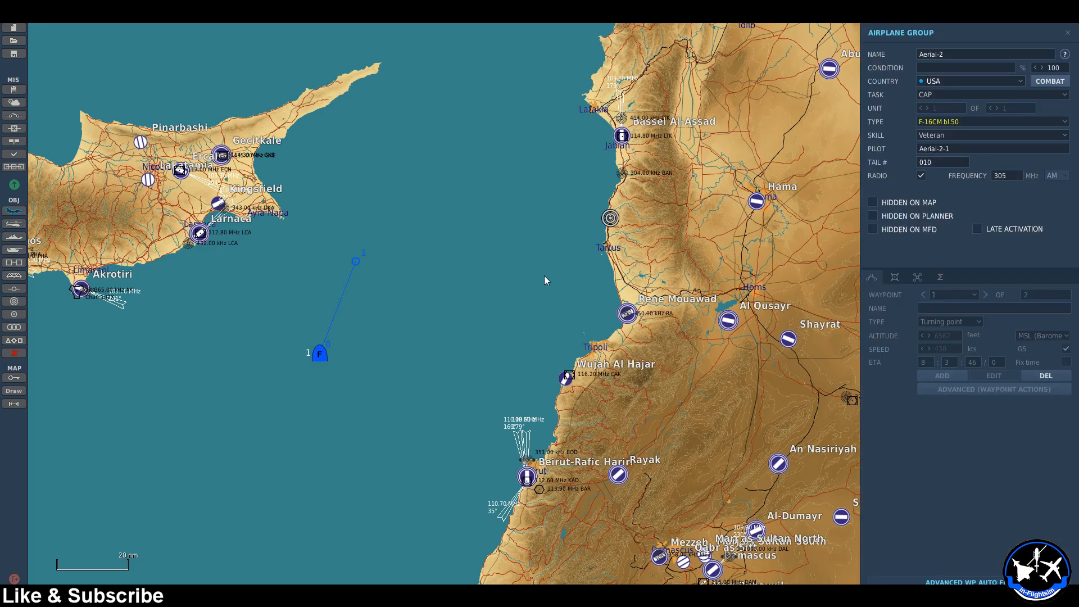
left_click(356, 361)
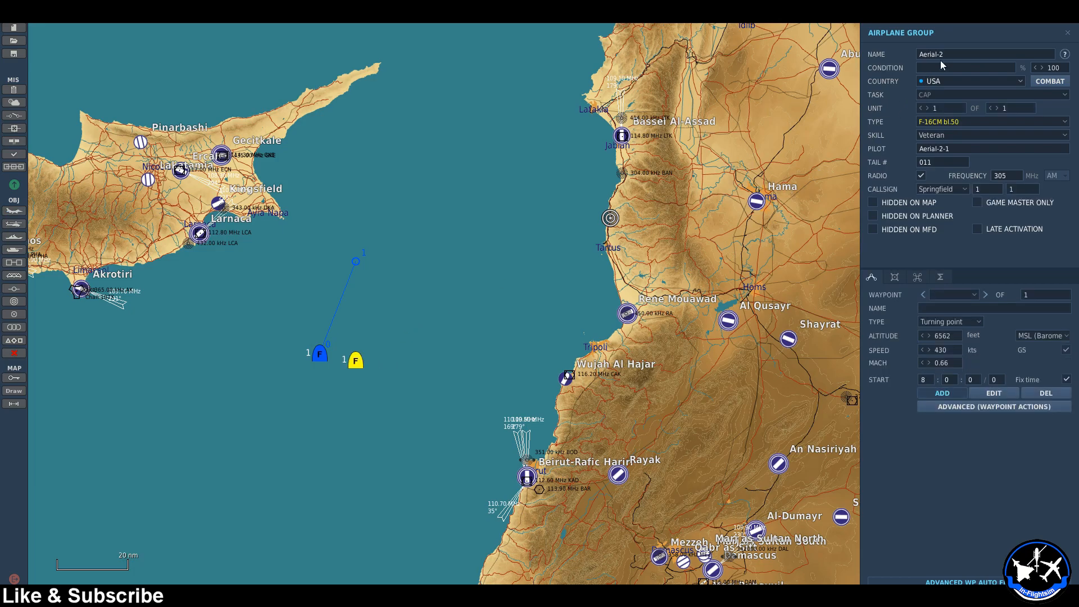
right_click_drag(416, 321, 580, 287)
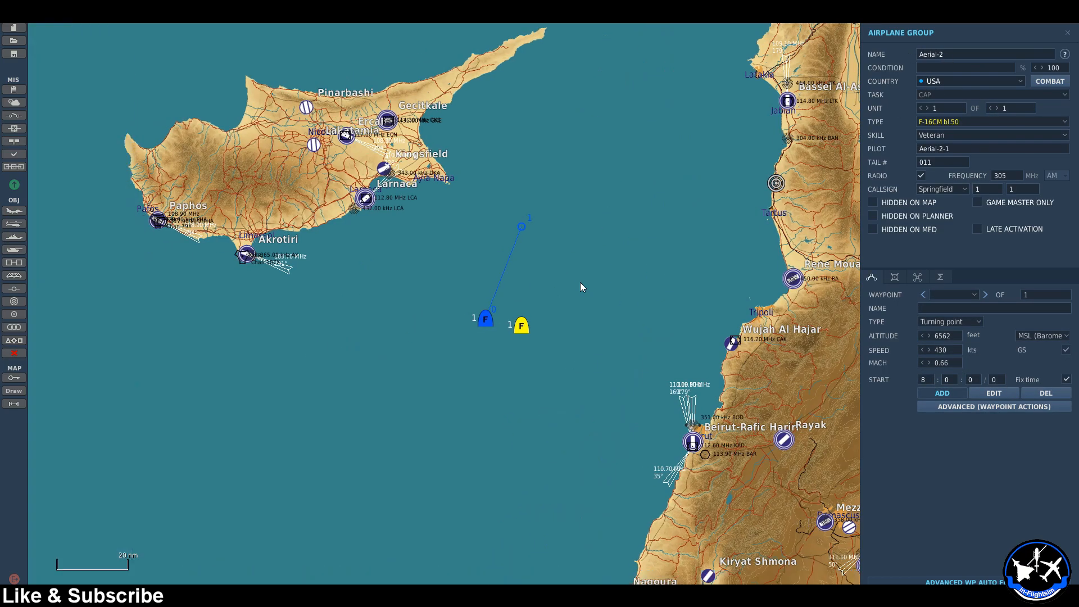
left_click(451, 325)
left_click(485, 319)
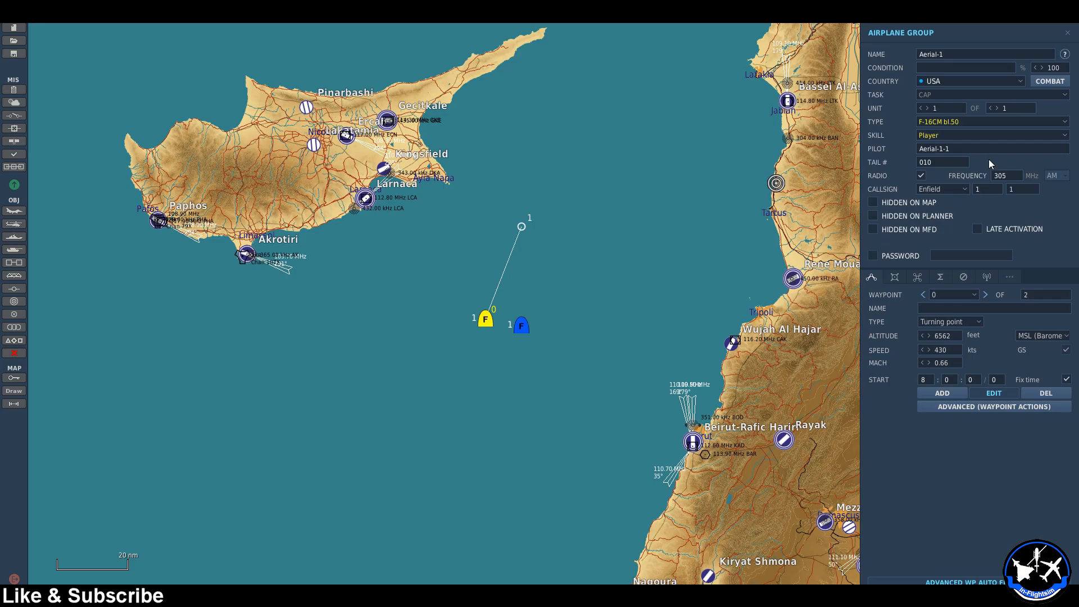
left_click(998, 108)
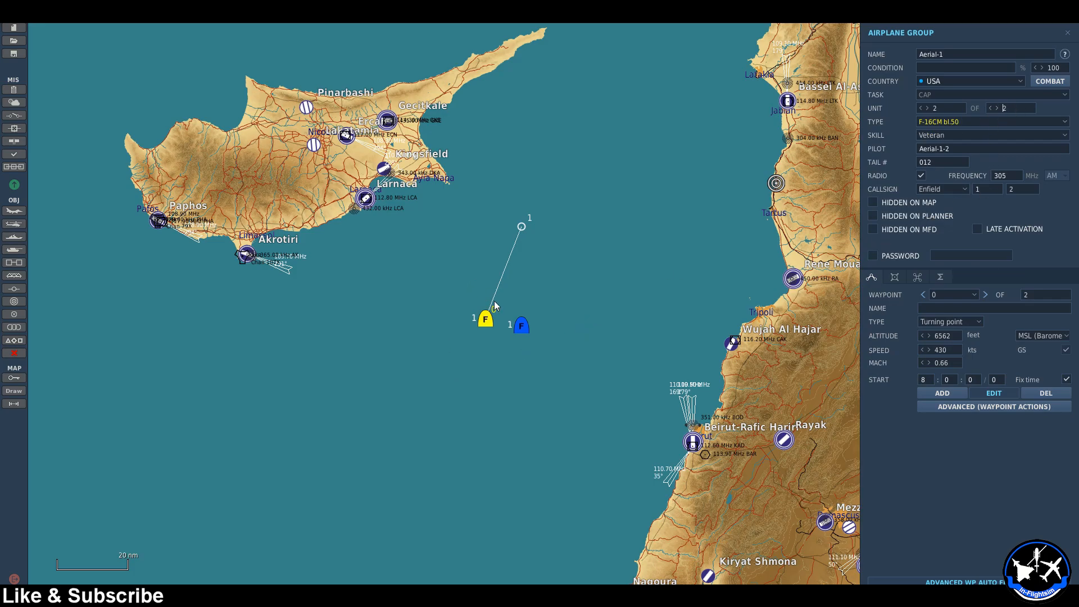
left_click(989, 108)
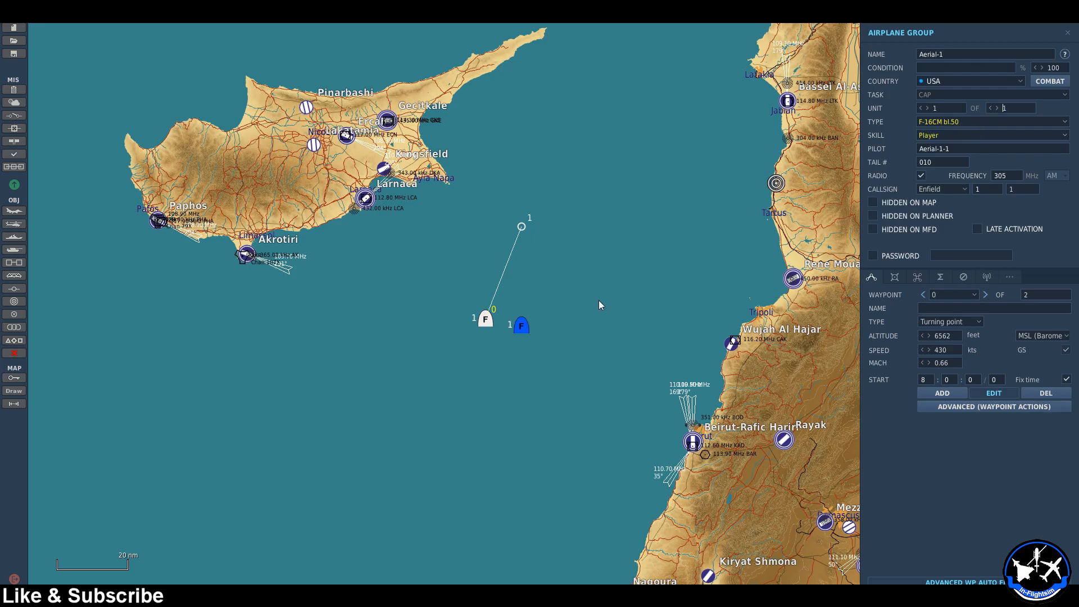
- Set the speed of the second F-16 group, Aerial-2, to 800 kts at its starting waypoint
left_click(543, 323)
left_click(521, 325)
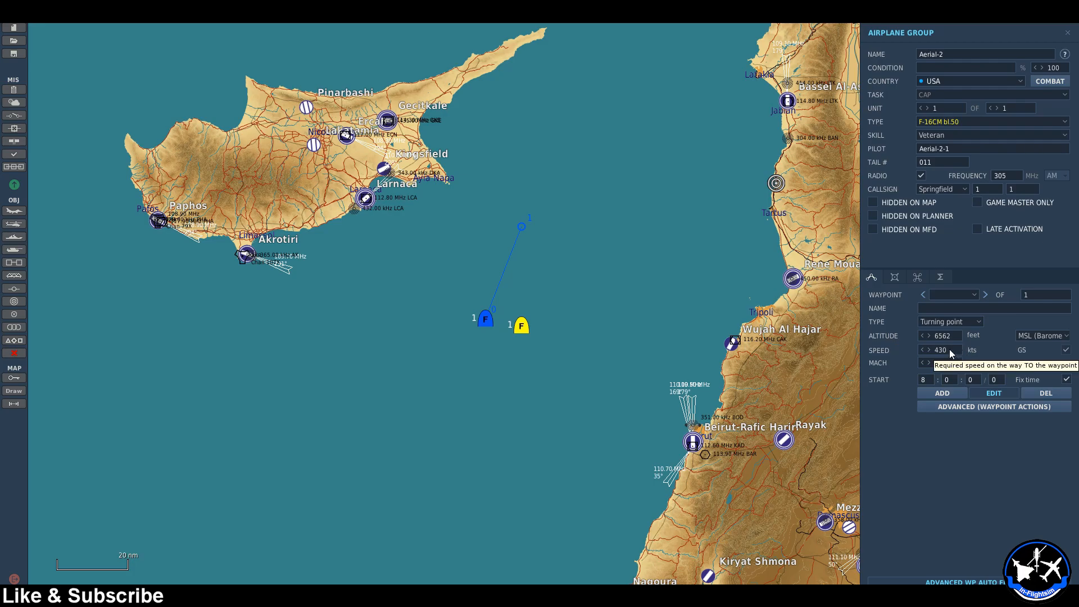
double_click(949, 349)
type("800")
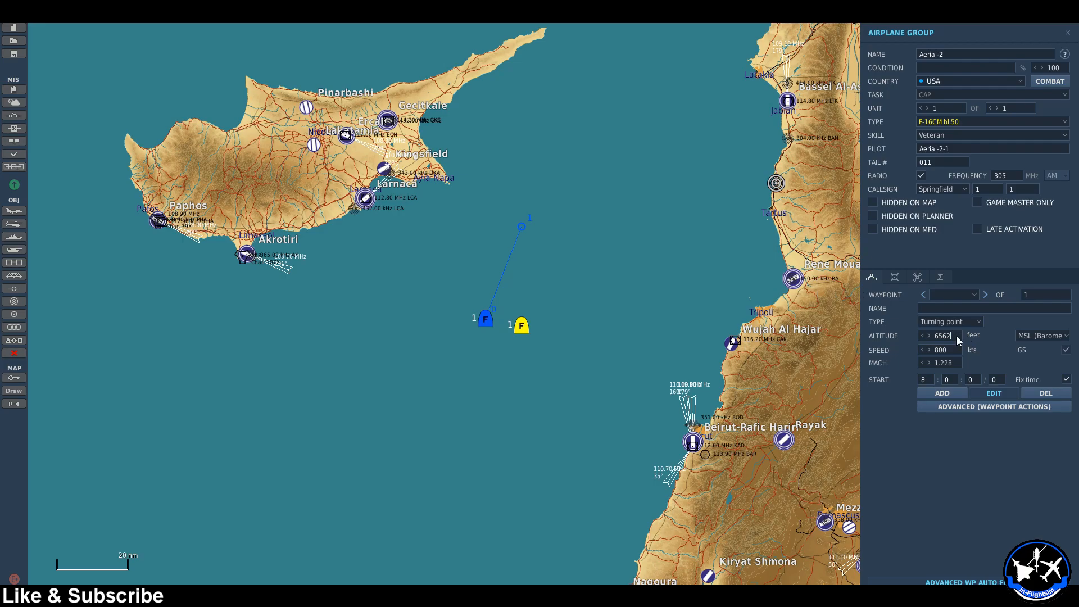
- Add a distant waypoint for Aerial-2 to the north-northeast, over the sea west of Antakya
left_click(941, 396)
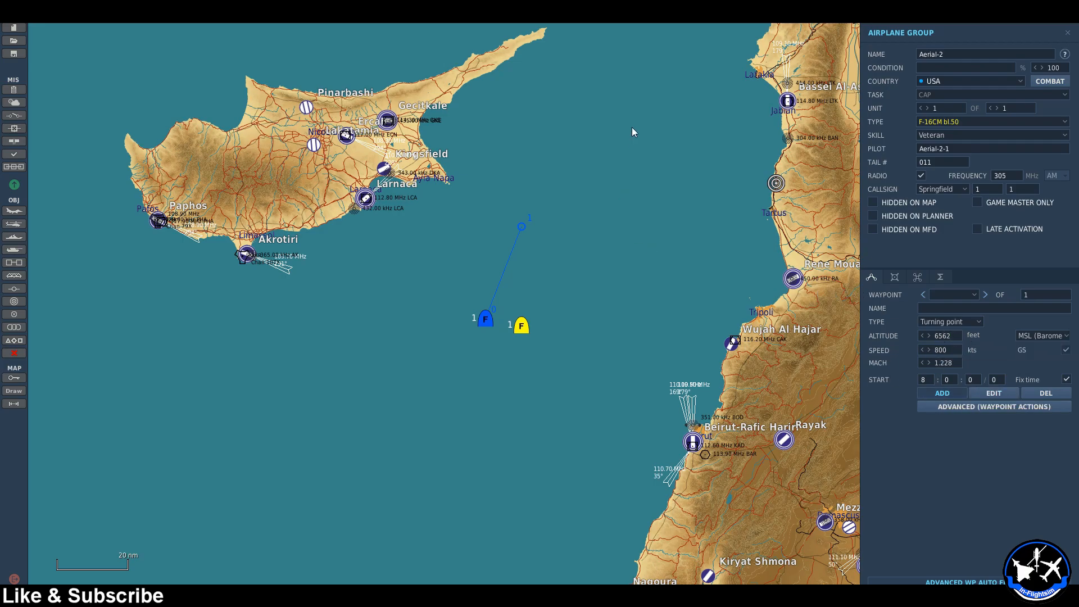
right_click_drag(632, 127, 589, 249)
left_click(654, 50)
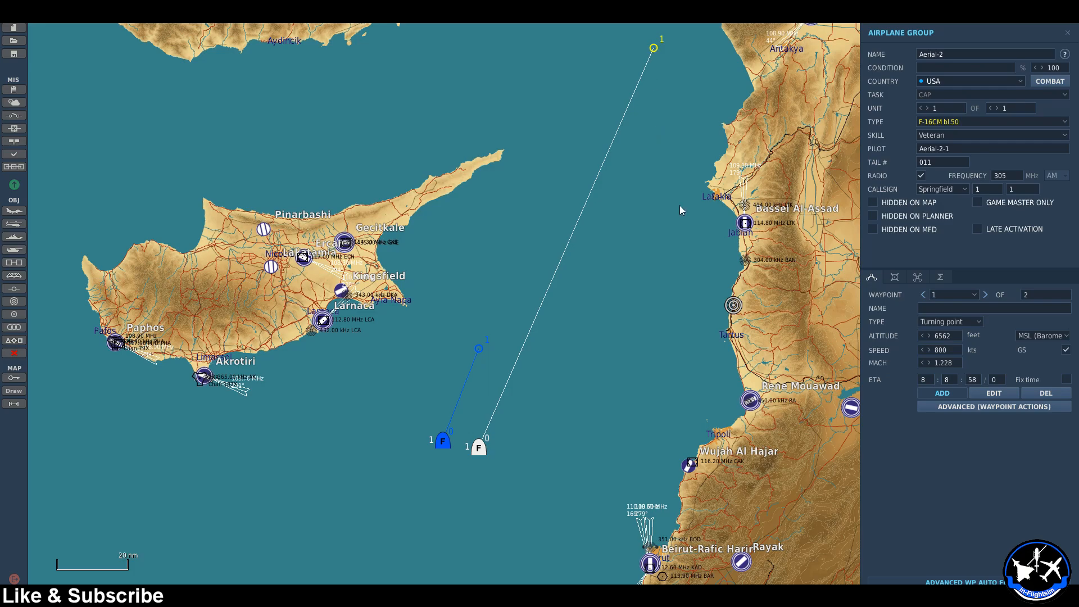
left_click(598, 393)
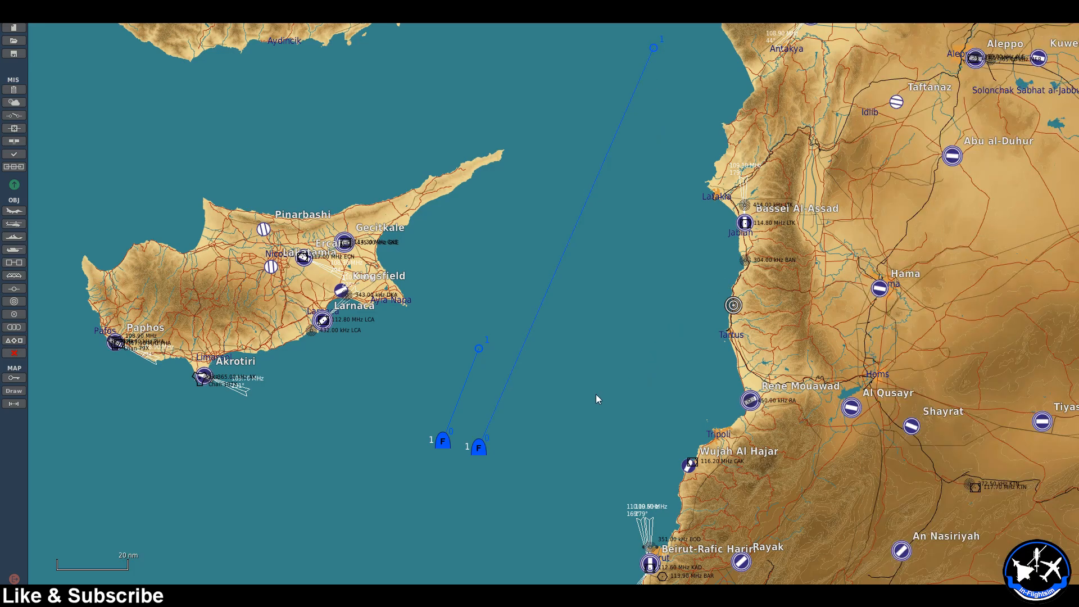
- Create a mission trigger of type 1 ONCE with no event and name it 95%
left_click(14, 115)
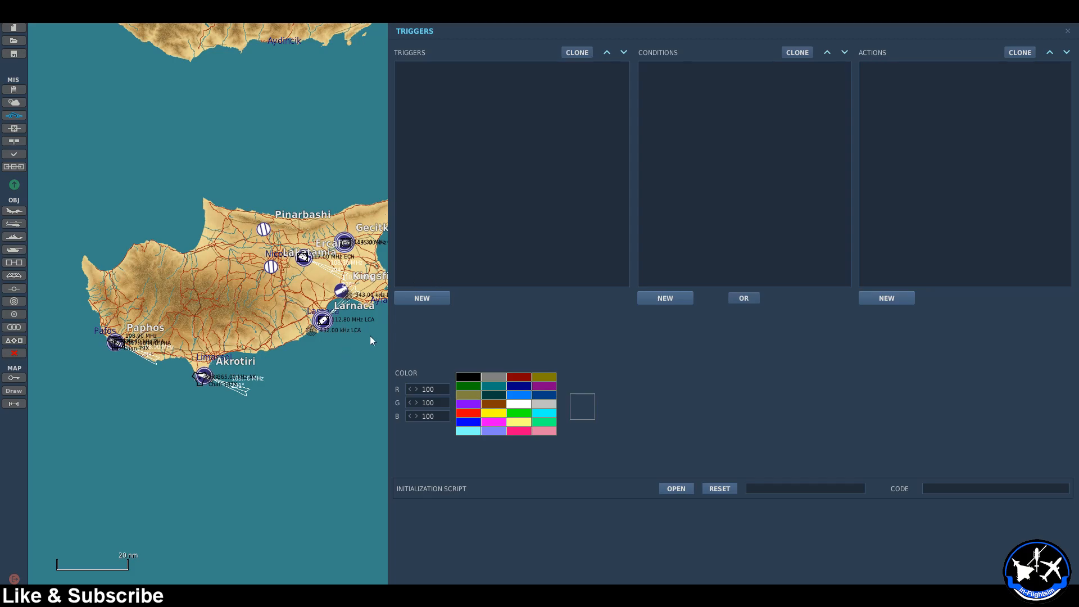
left_click(437, 302)
left_click_drag(615, 337, 512, 334)
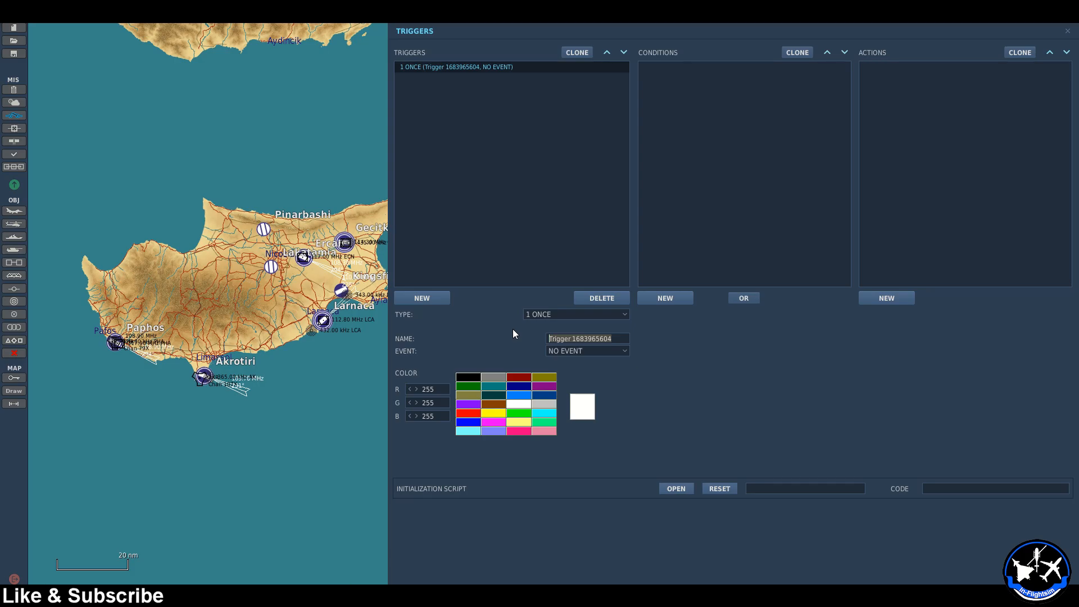
type("95")
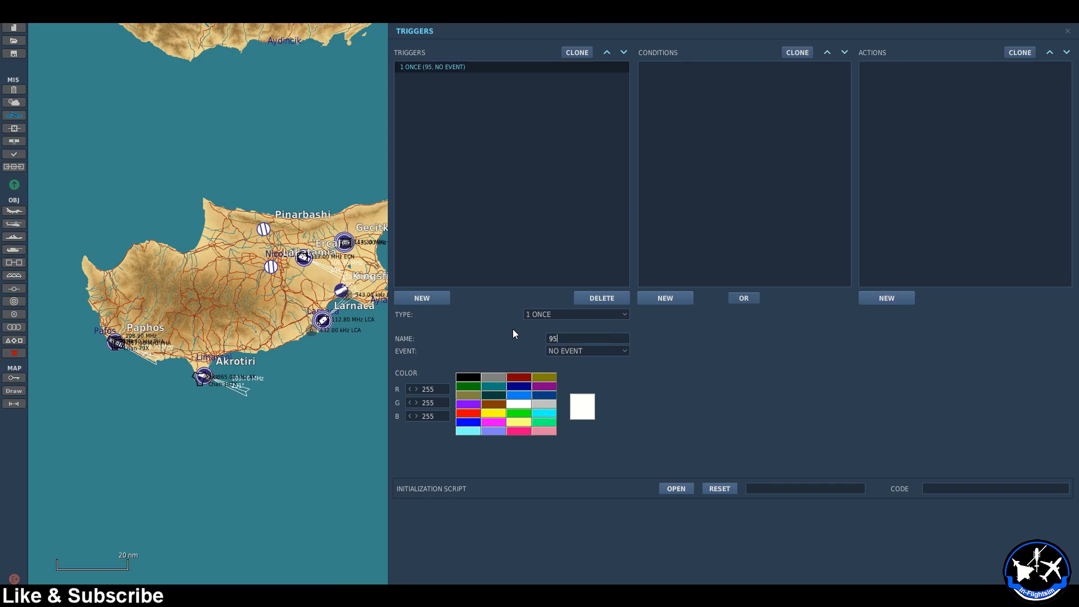
type("%")
- Add a UNIT FUEL LESS THEN condition to the 95% trigger for unit Aerial-2-1 with fuel percent 95
left_click(664, 298)
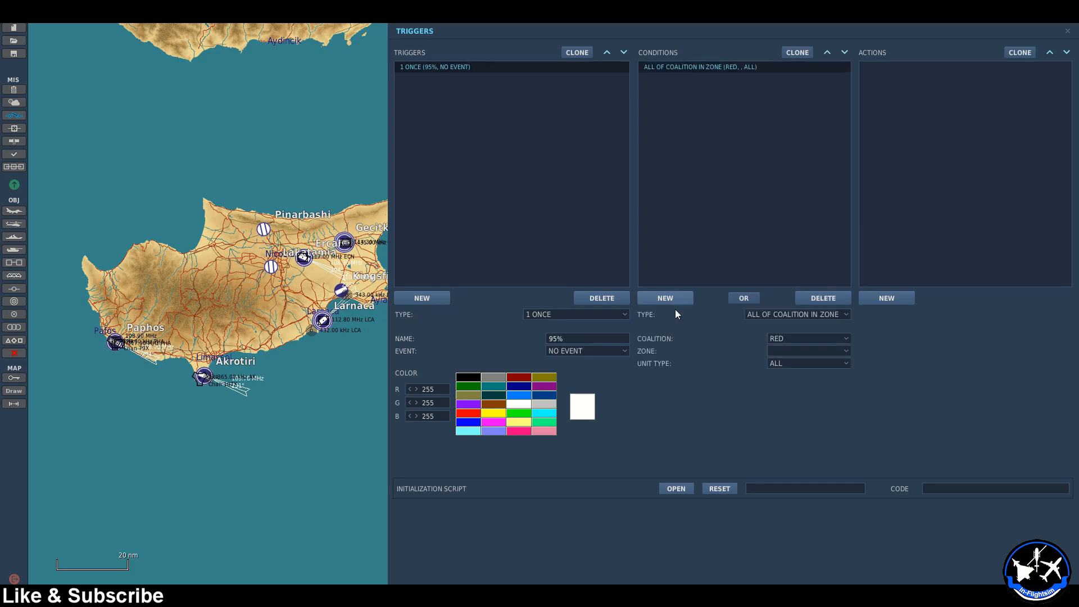
left_click(801, 314)
scroll(825, 363, "down", 5)
scroll(825, 363, "down", 3)
scroll(825, 363, "down", 6)
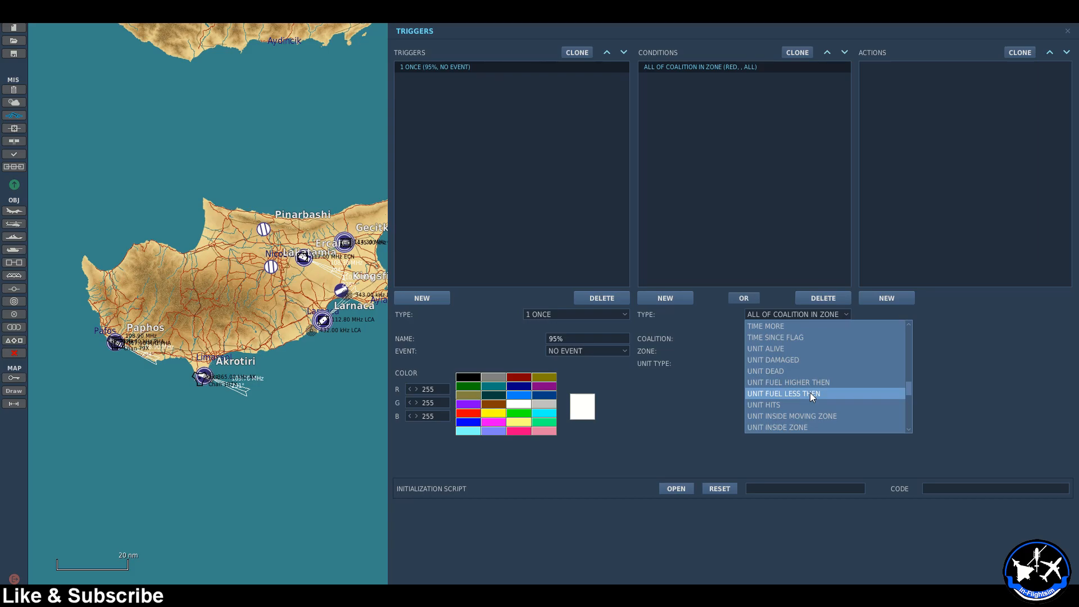
left_click(810, 392)
left_click(804, 339)
left_click(803, 360)
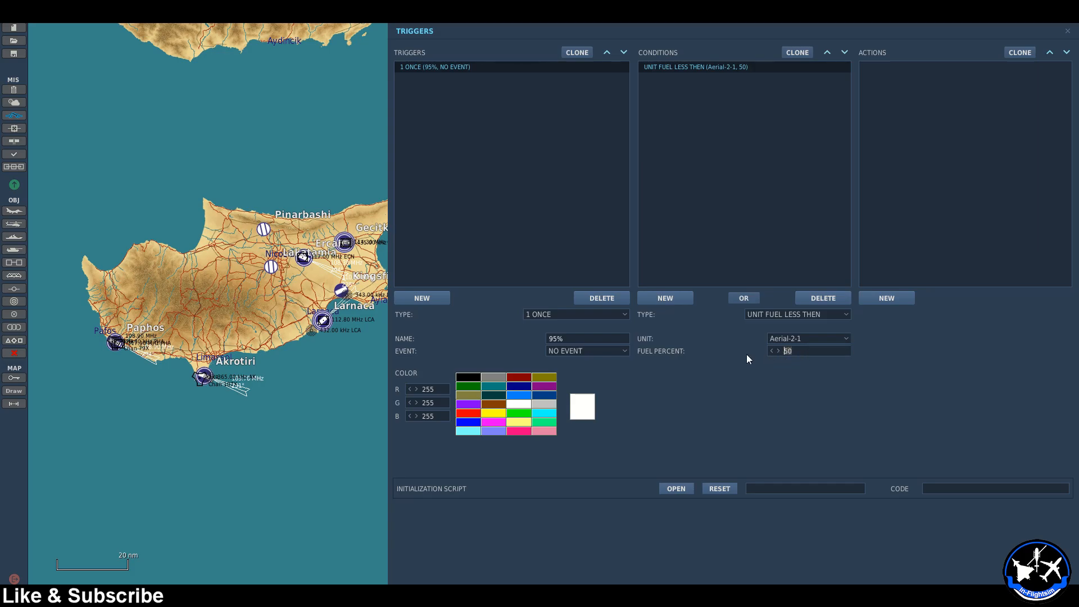
type("95")
- Add a MESSAGE TO GROUP action to the 95% trigger for group Aerial-1 with the text "Wingman 95%"
left_click(867, 297)
left_click(955, 316)
scroll(963, 369, "down", 5)
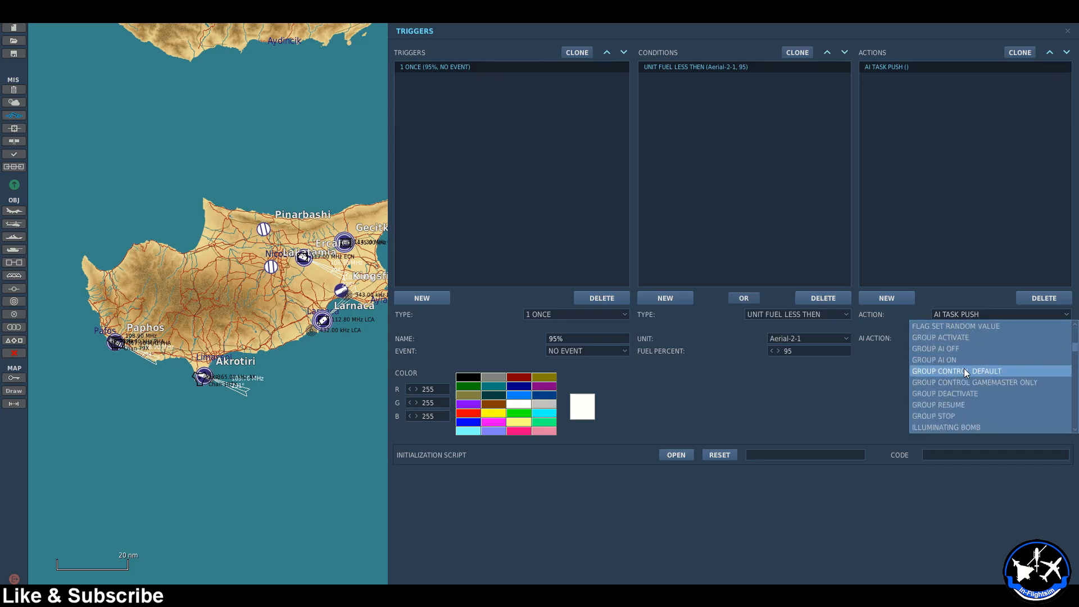
scroll(966, 377, "up", 3)
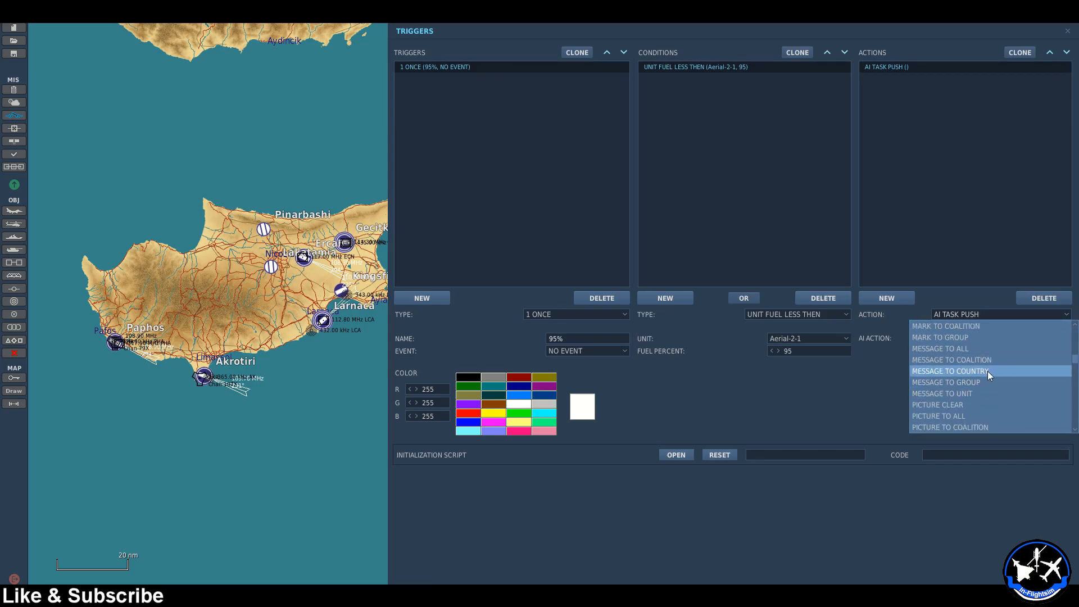
left_click(990, 381)
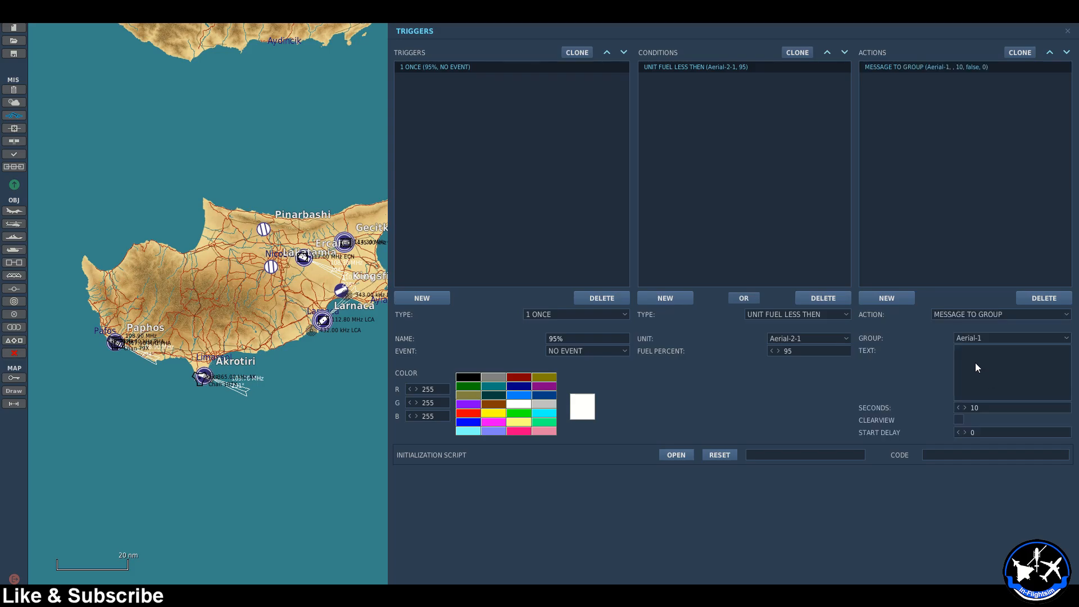
left_click(987, 337)
left_click(990, 344)
type("Wingman 95%")
- Examine the loadout and internal fuel settings of the Aerial-2 F-16, and close the loadout view
left_click(354, 365)
left_click(480, 446)
left_click(896, 278)
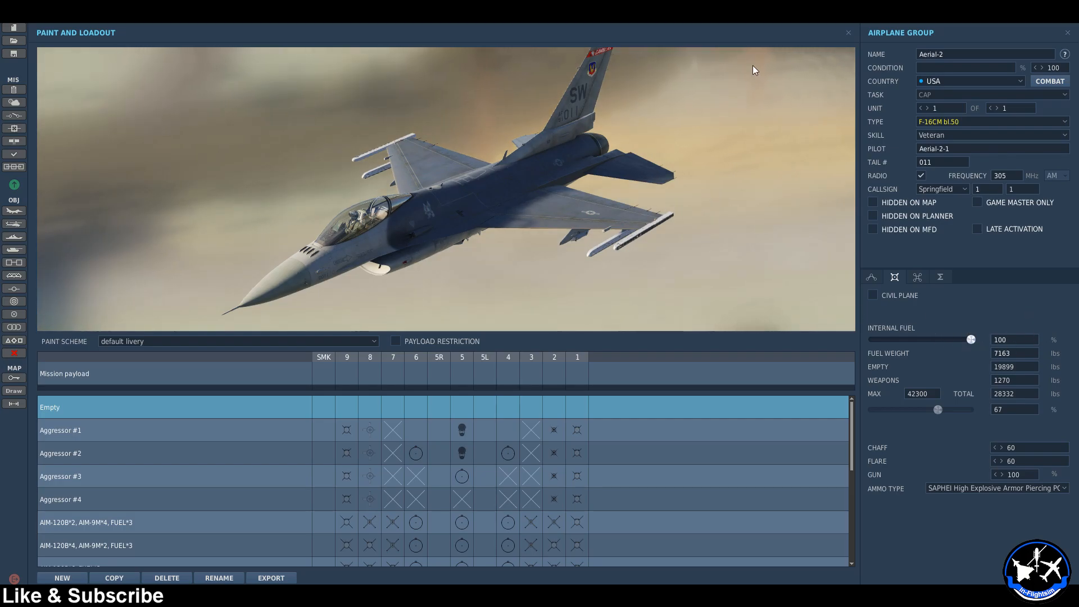
left_click(849, 32)
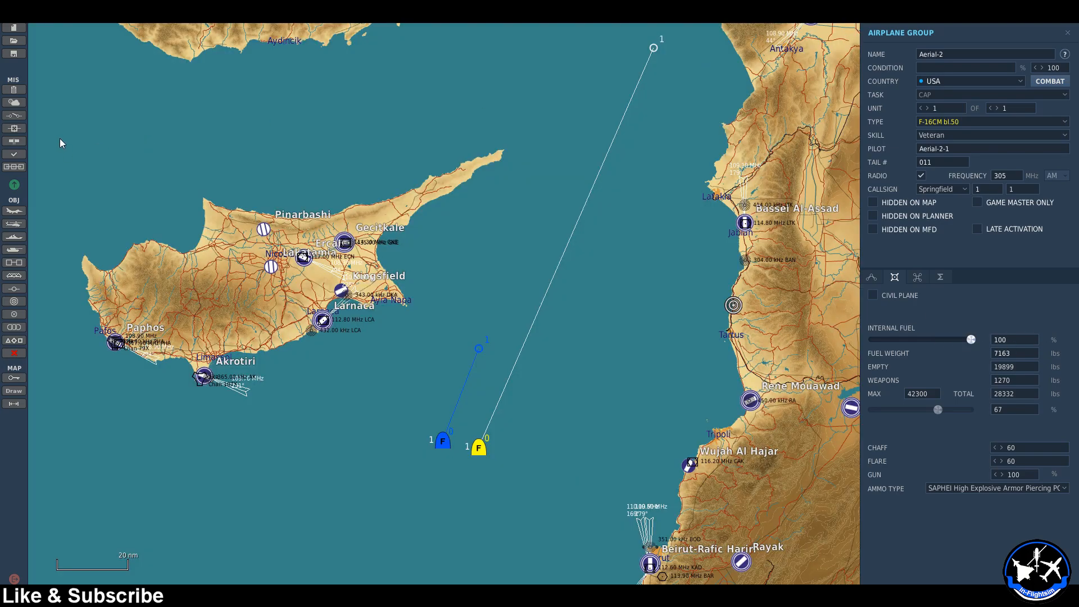
- Review the 95% trigger's fuel condition for Aerial-2-1 and its message action for group Aerial-1
left_click(14, 116)
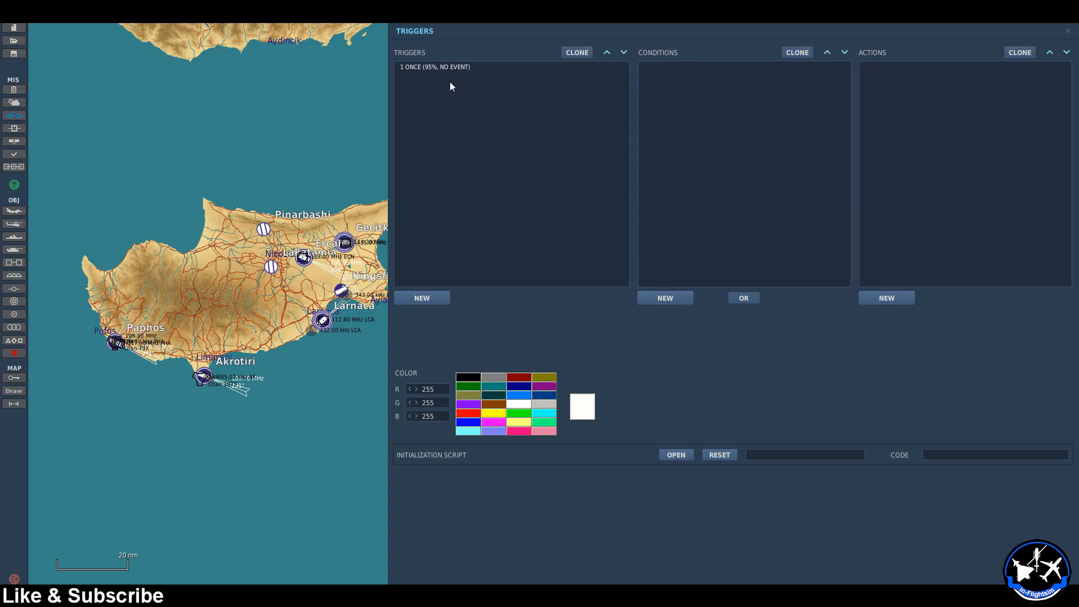
left_click(443, 68)
right_click_drag(330, 231, 171, 211)
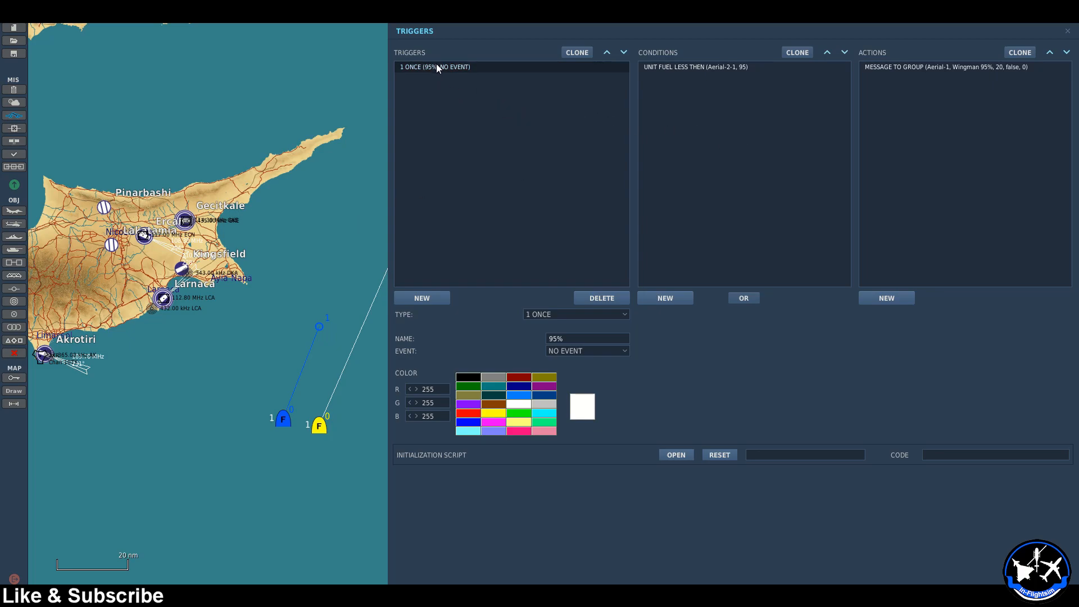
left_click(693, 70)
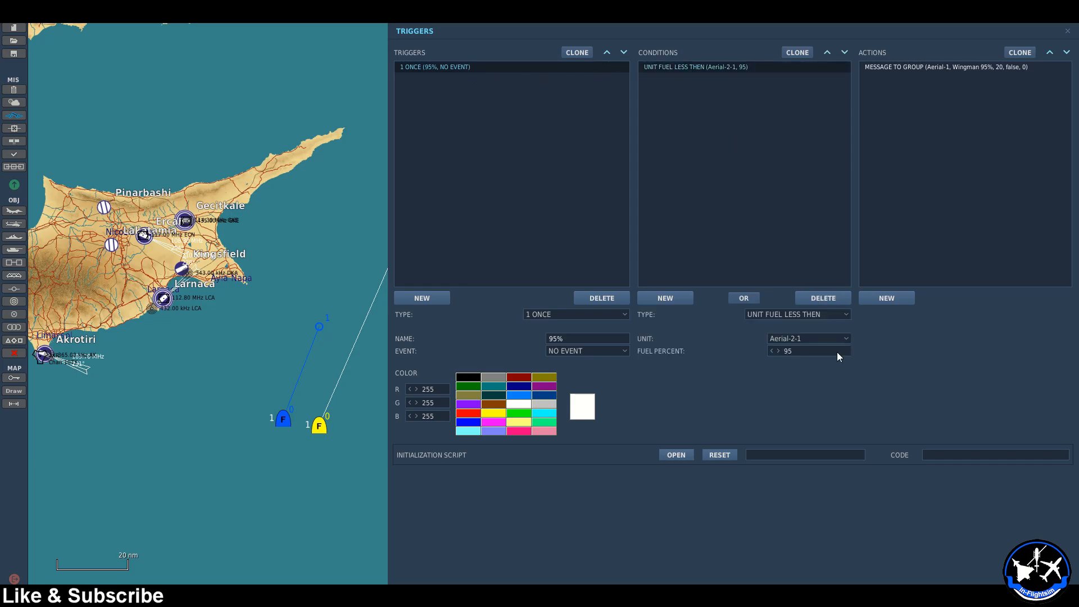
left_click(926, 65)
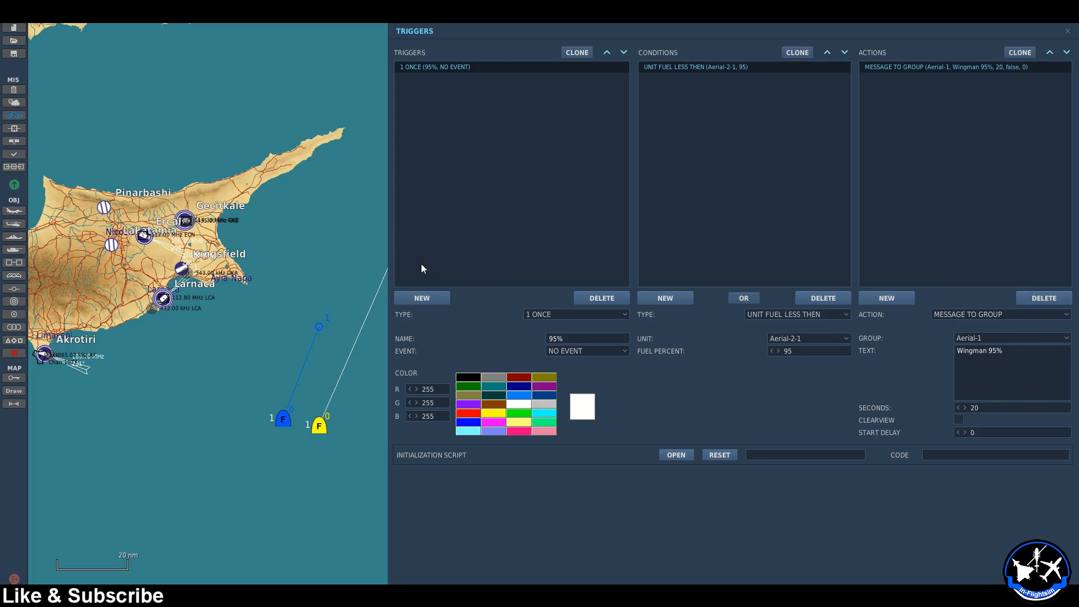
- Close the trigger settings, check waypoint 1 of the Aerial-1 player flight, and clear the selection
left_click(340, 270)
left_click(317, 328)
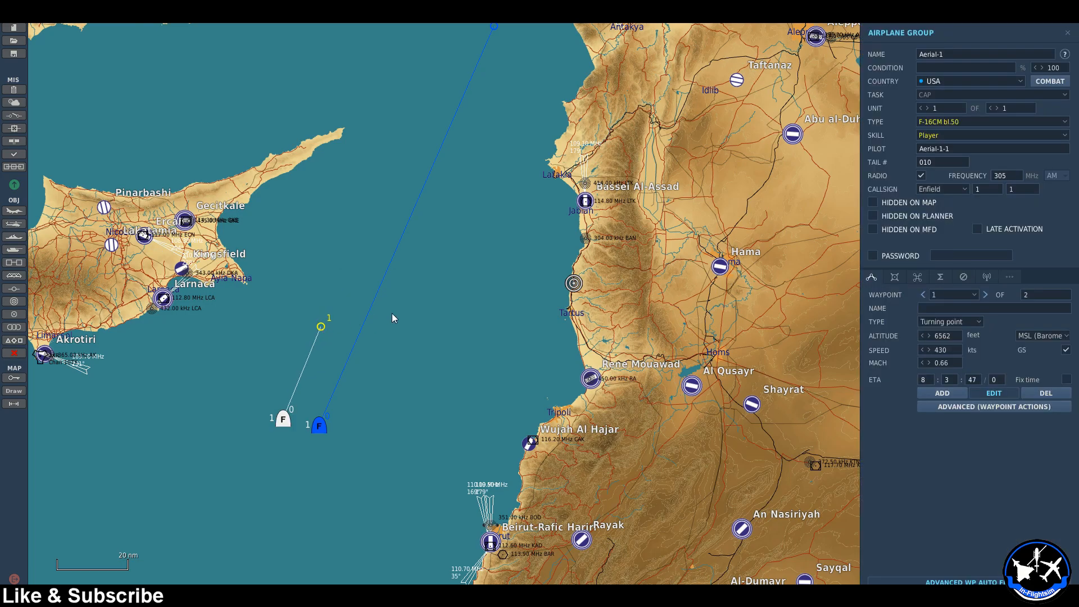
left_click(432, 307)
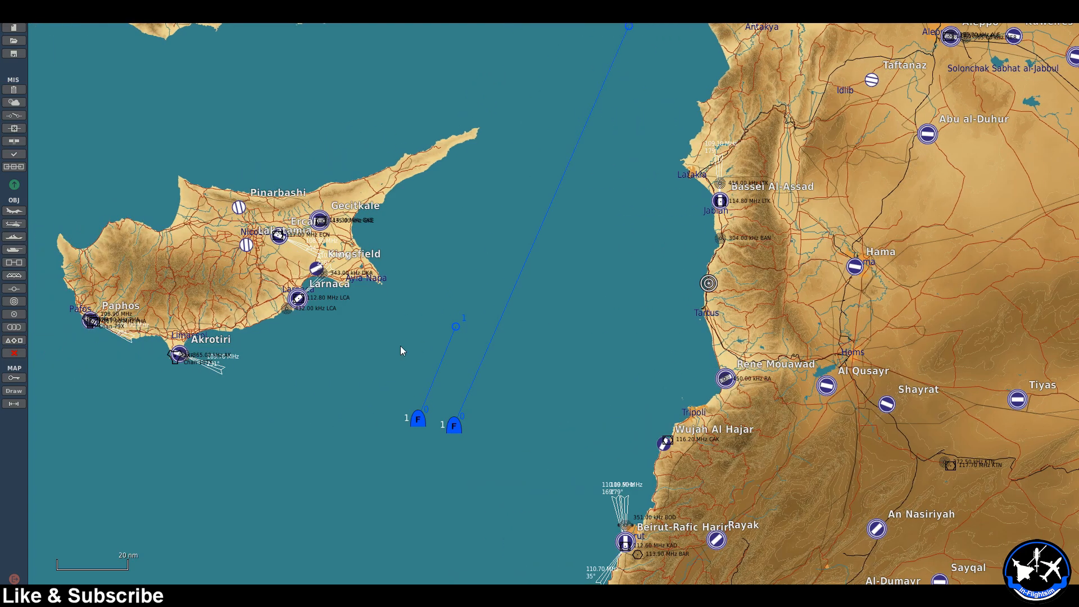
left_click(456, 327)
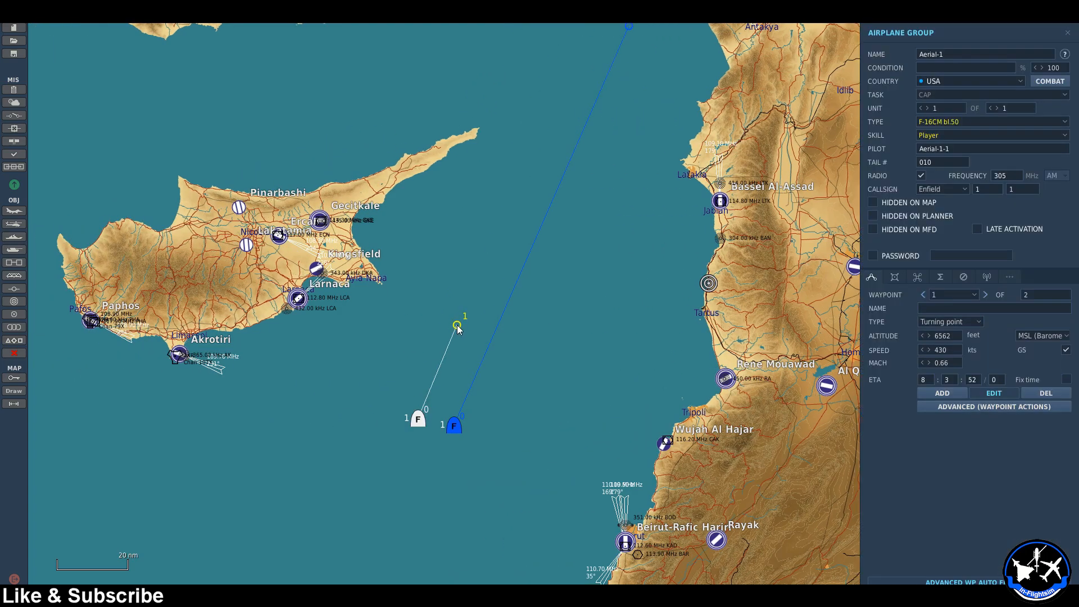
left_click(537, 326)
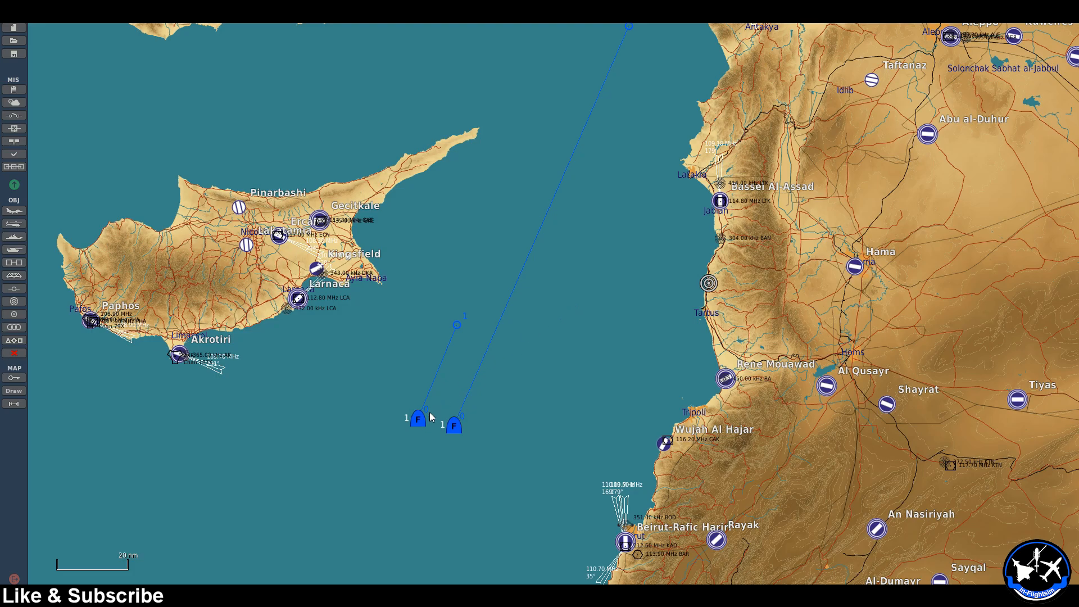
- Launch the mission from the editor to test the 95% fuel trigger
right_click_drag(498, 374, 477, 379)
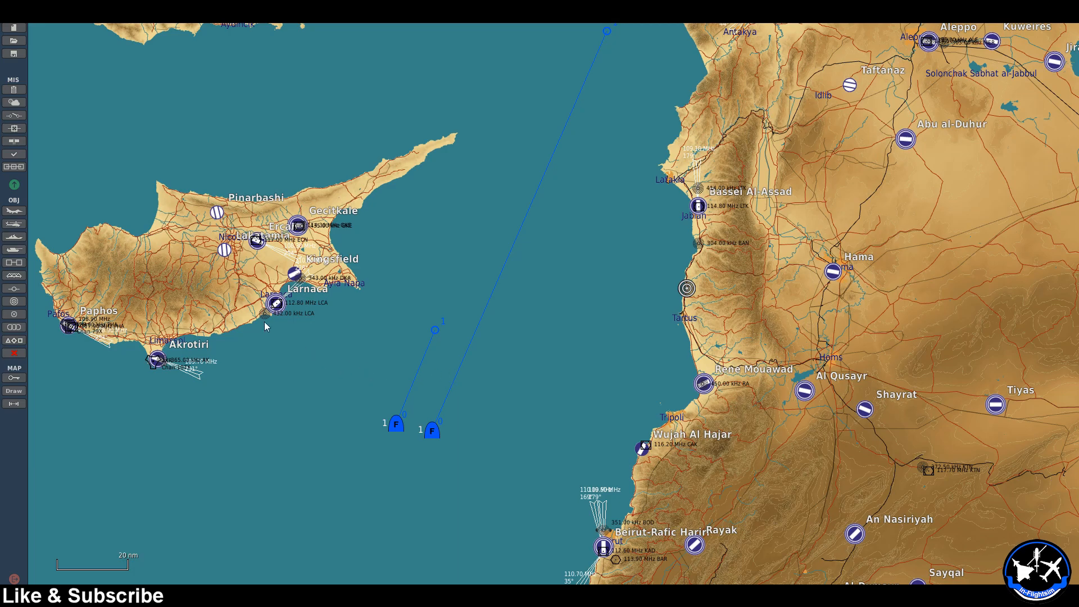
left_click(14, 185)
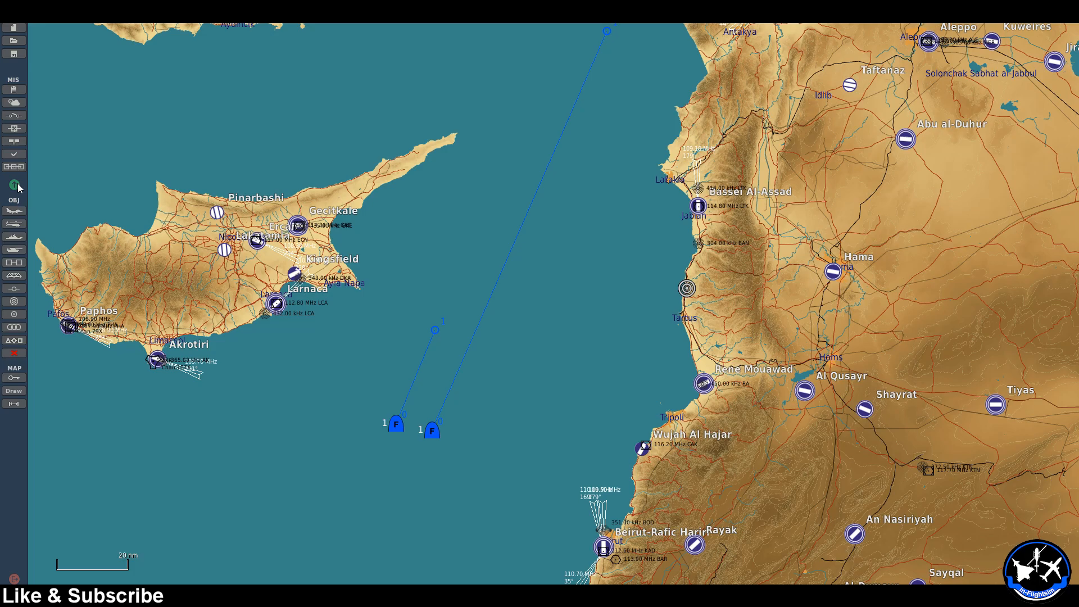